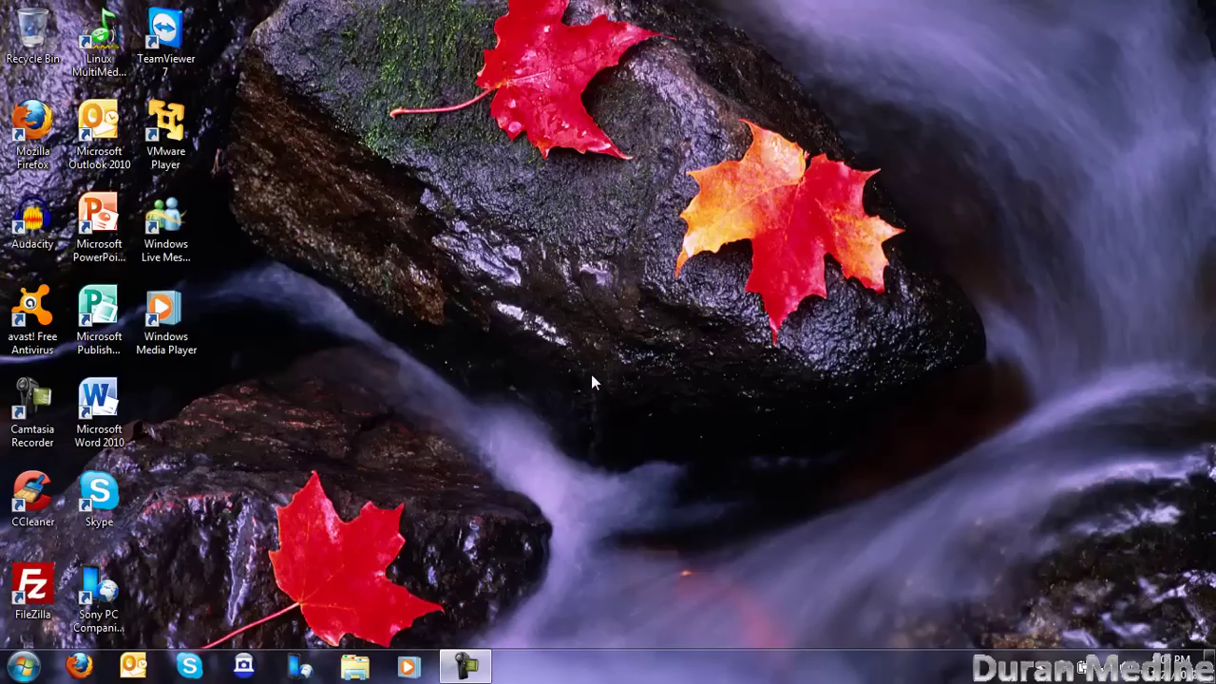
Launch Sony PC Companion and dismiss the phone's AutoPlay prompt
double_click(105, 587)
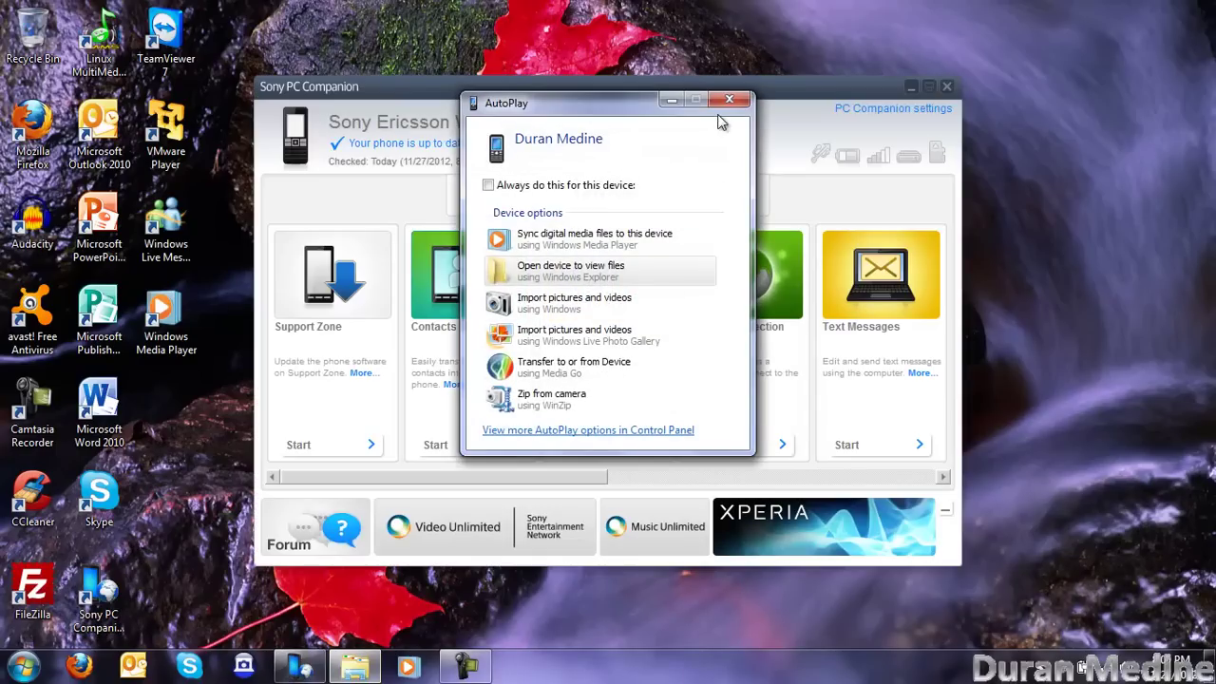
left_click(729, 101)
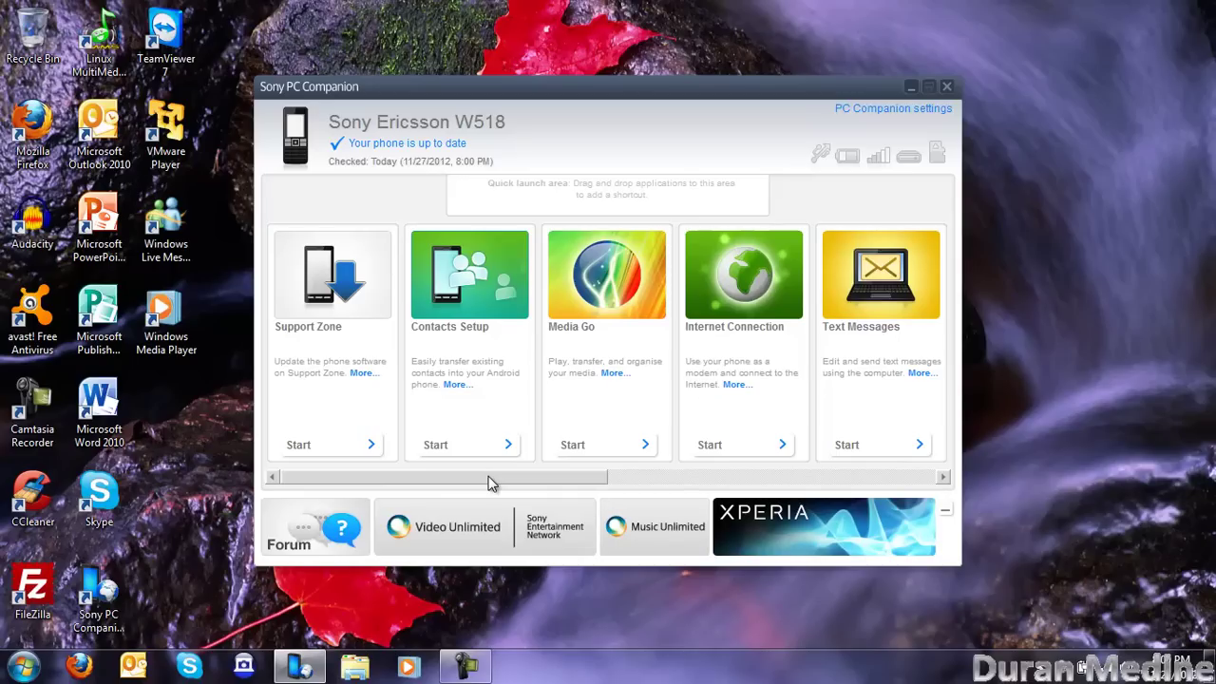
Scroll to the File Manager tile and open it, going back once and reopening it
mouse_move(492, 483)
left_mouse_down()
mouse_move(696, 470)
mouse_move(475, 454)
mouse_move(732, 462)
mouse_move(834, 447)
left_mouse_up()
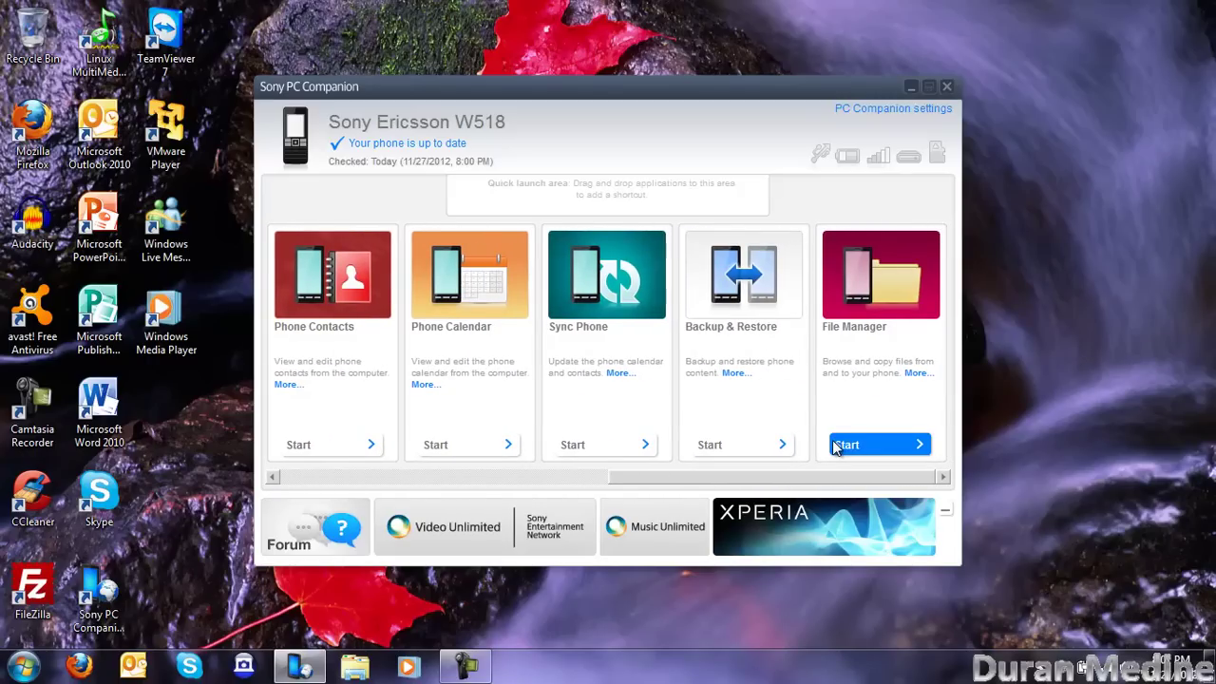
left_click(836, 445)
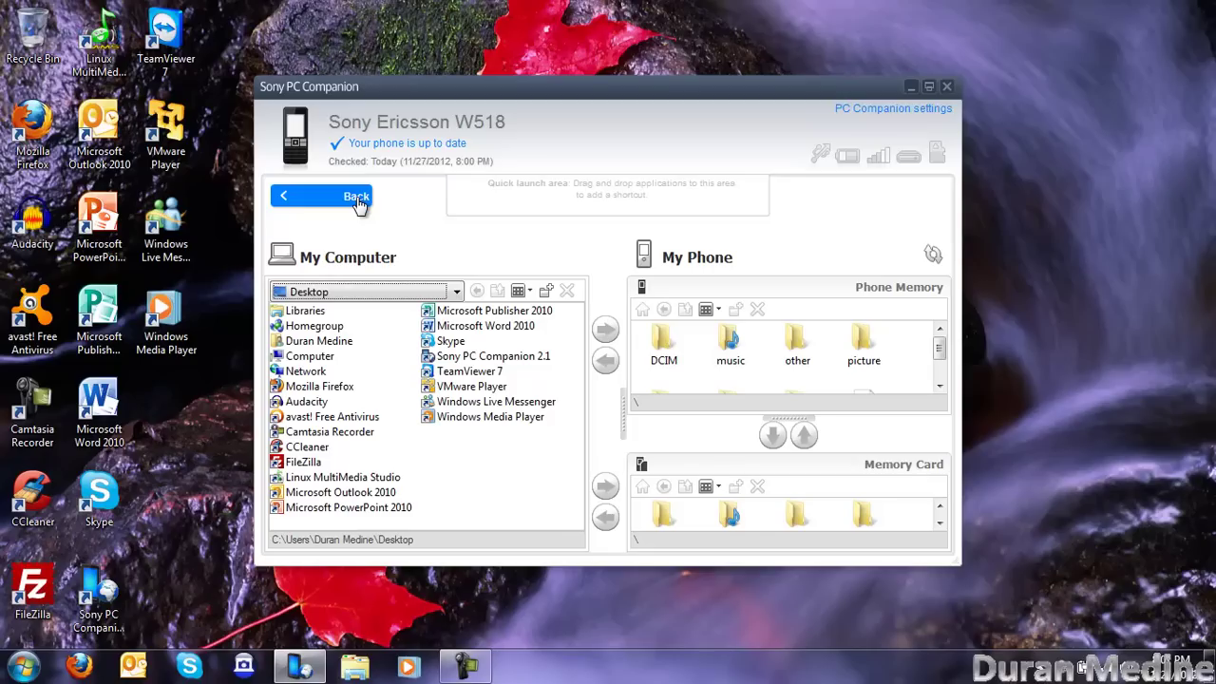
left_click(357, 199)
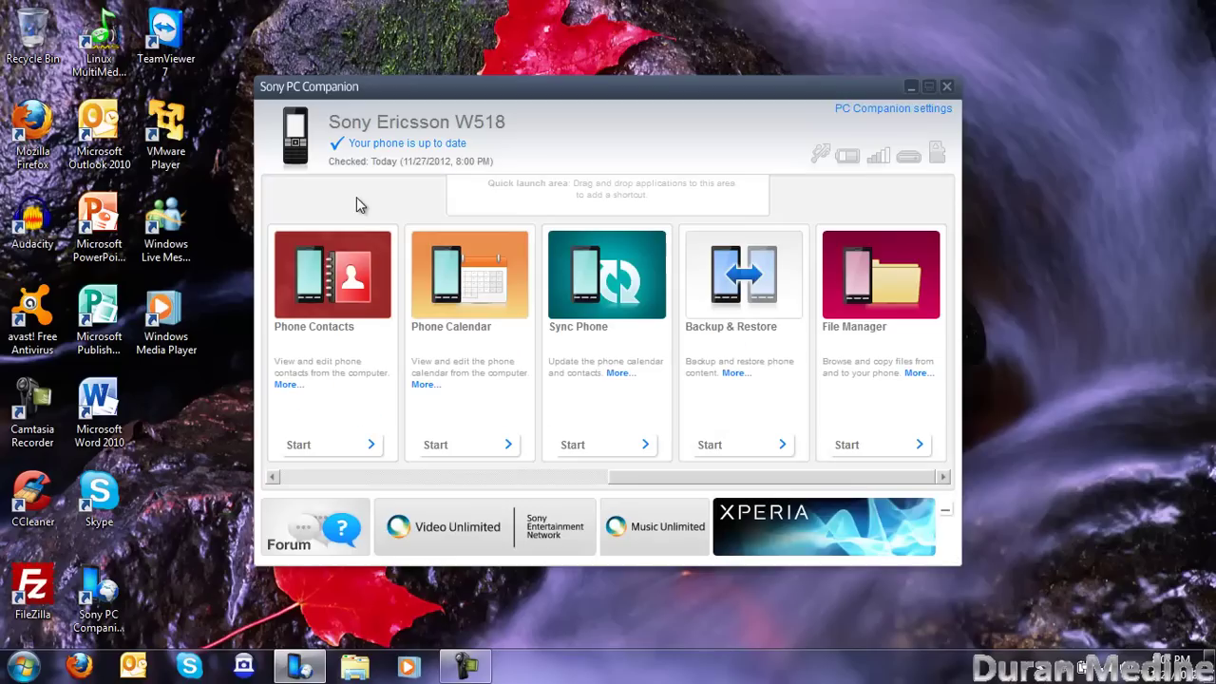
left_click(936, 158)
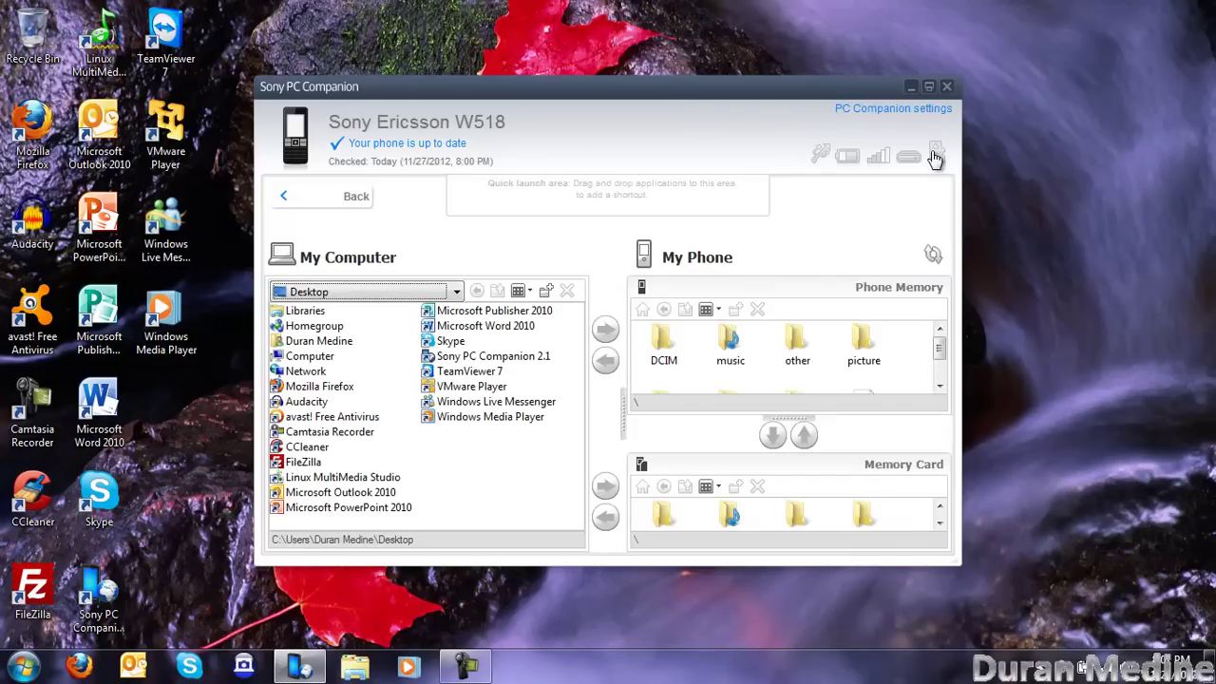
Leave File Manager and read, then collapse, the Backup & Restore description
left_click(354, 195)
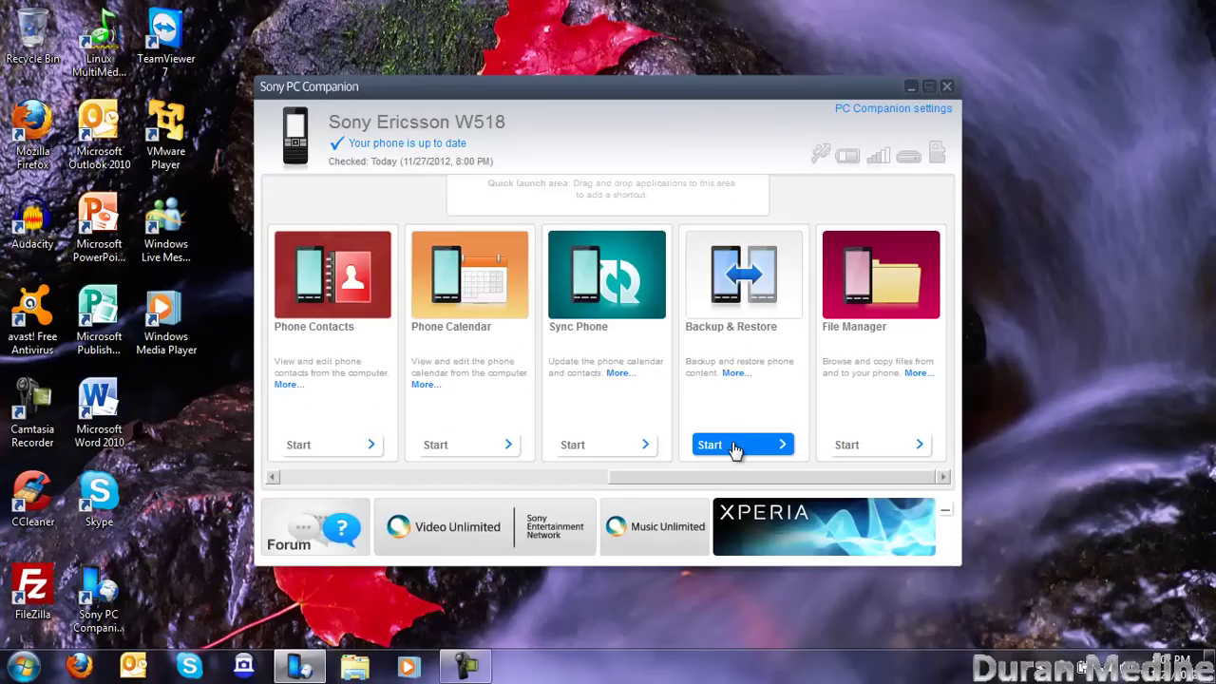
left_click(735, 374)
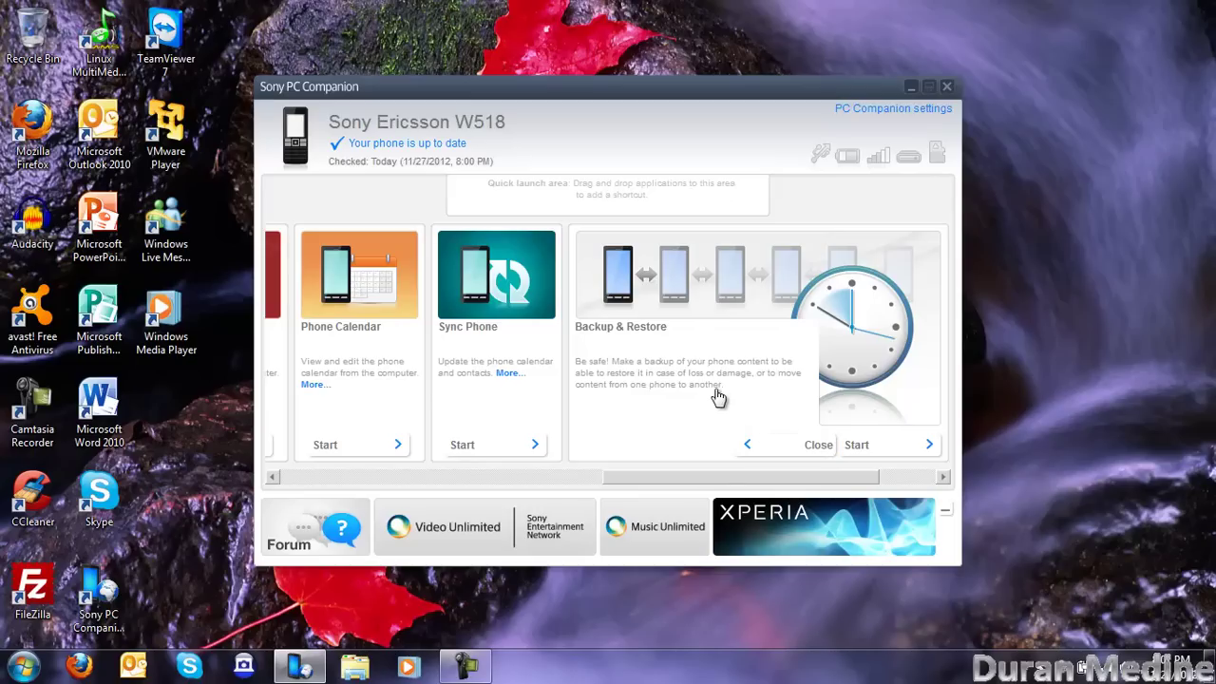
left_click(789, 446)
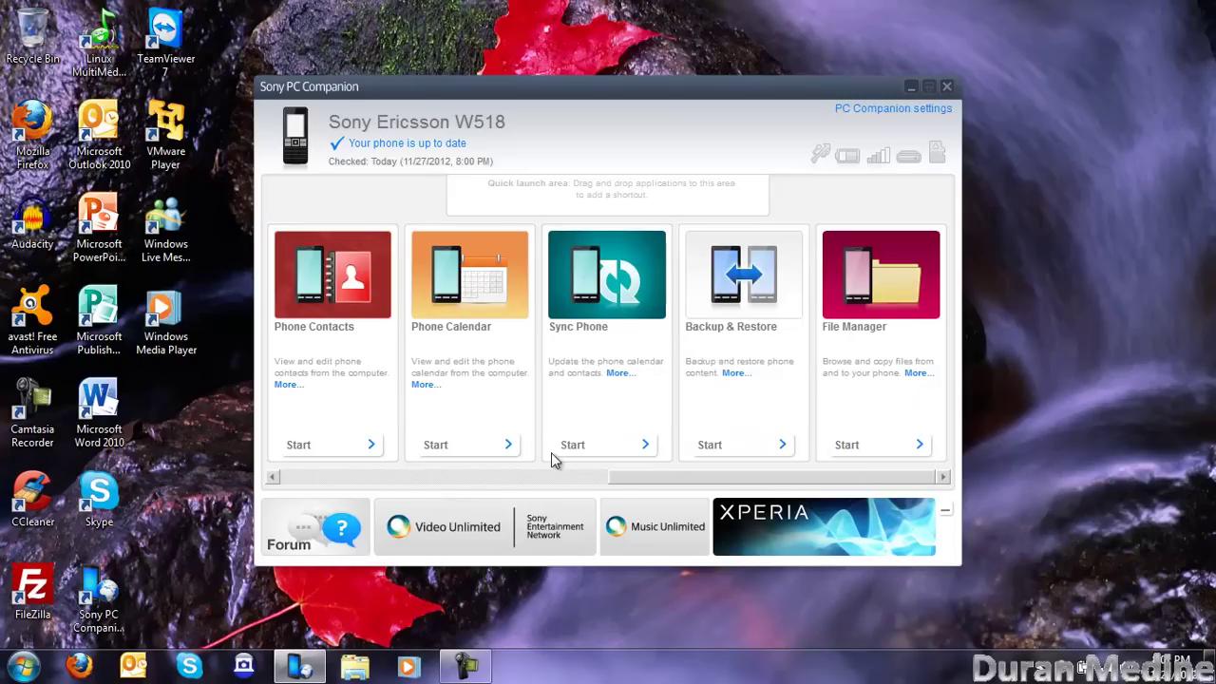
Scroll to the Text Messages tile and start it, downloading the phone's messages
left_click_drag(618, 480, 450, 465)
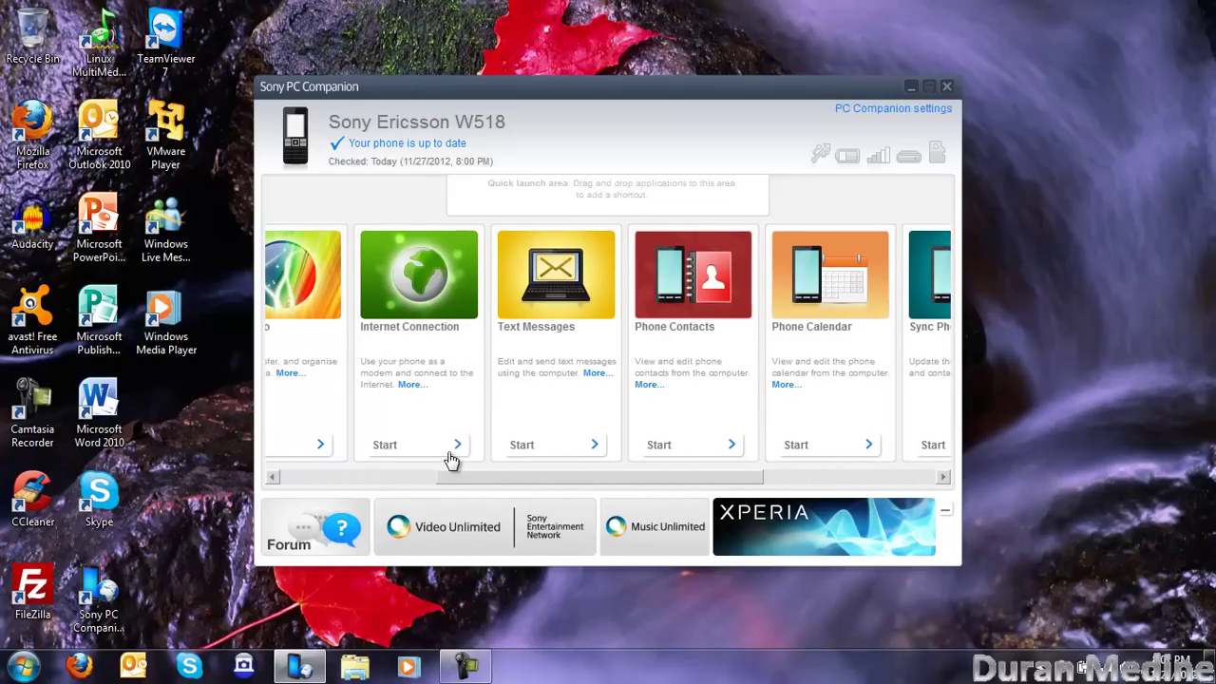
left_click(567, 452)
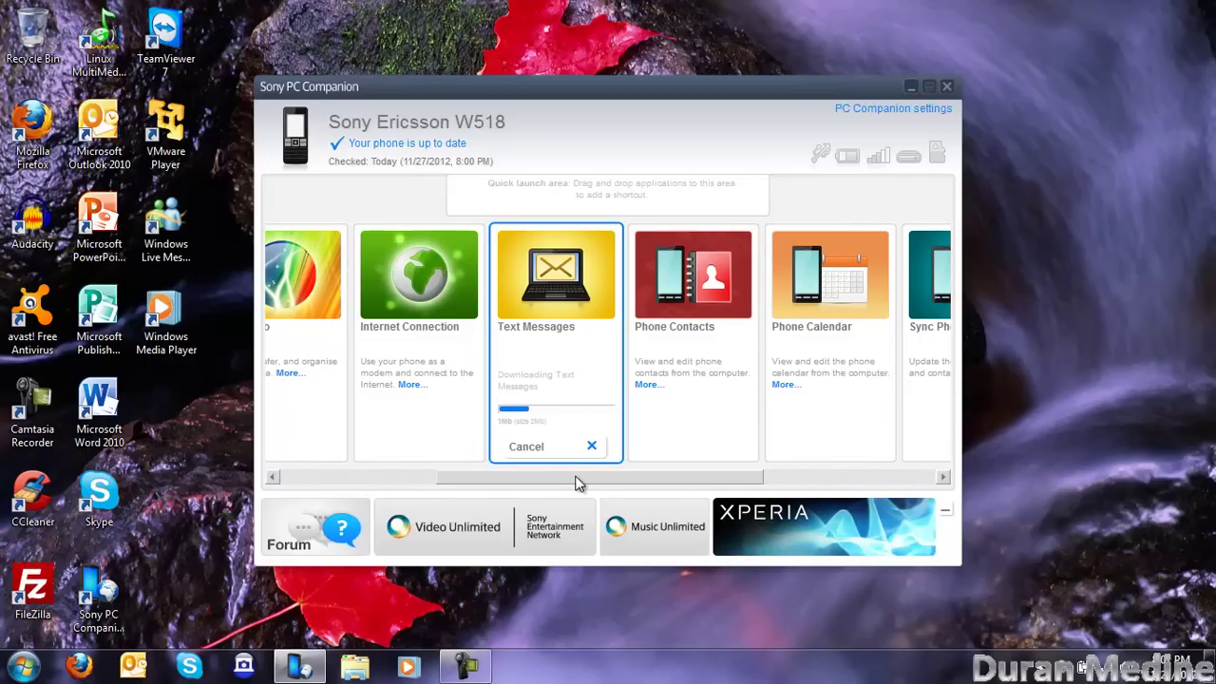
scroll(571, 482, "up", 1)
left_click_drag(571, 478, 523, 484)
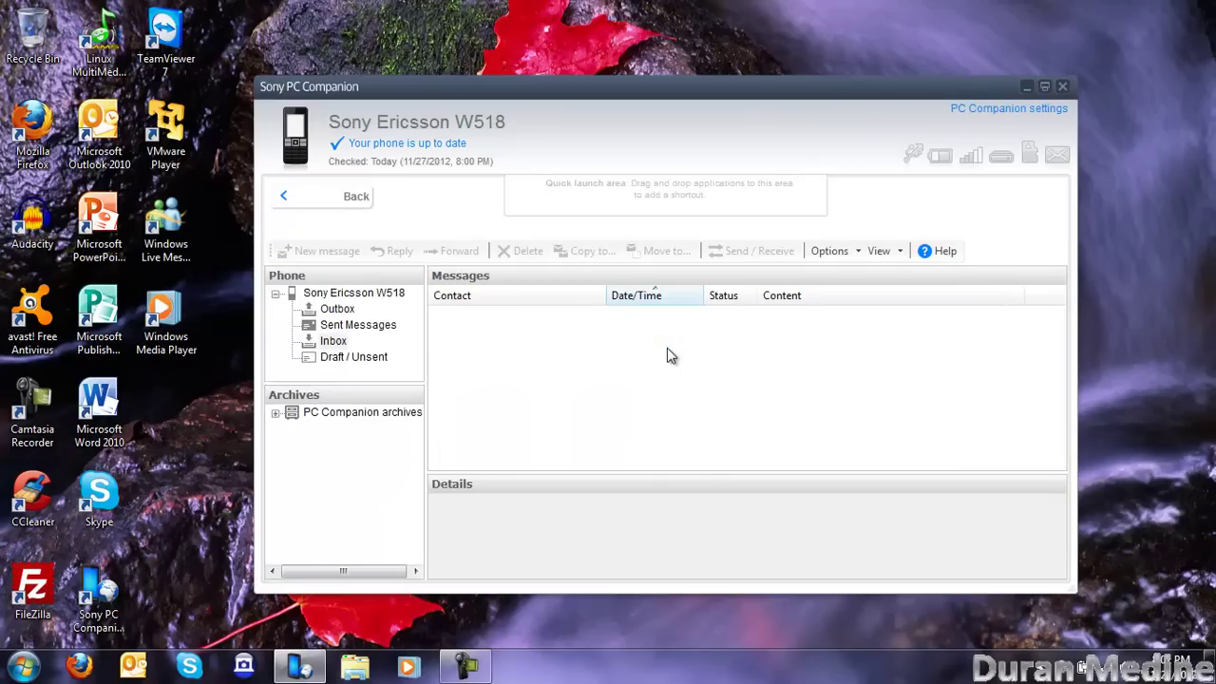
Reopen Text Messages and browse the phone's Outbox and Inbox folders
left_click(350, 198)
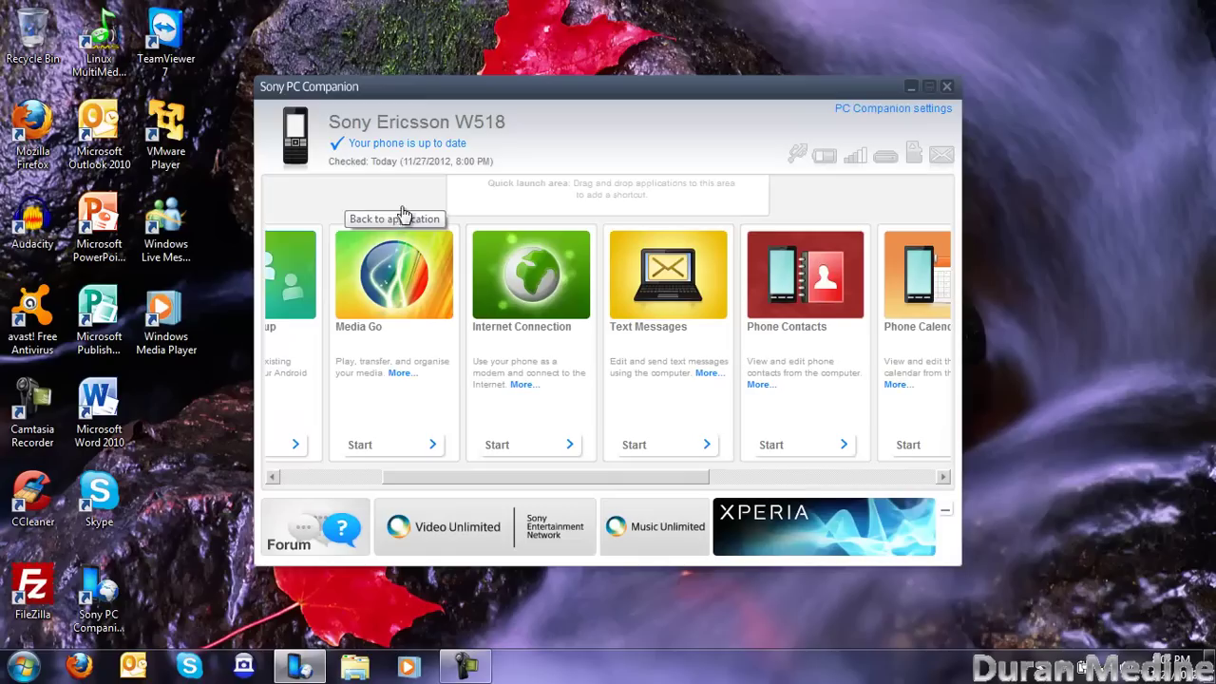
left_click(661, 452)
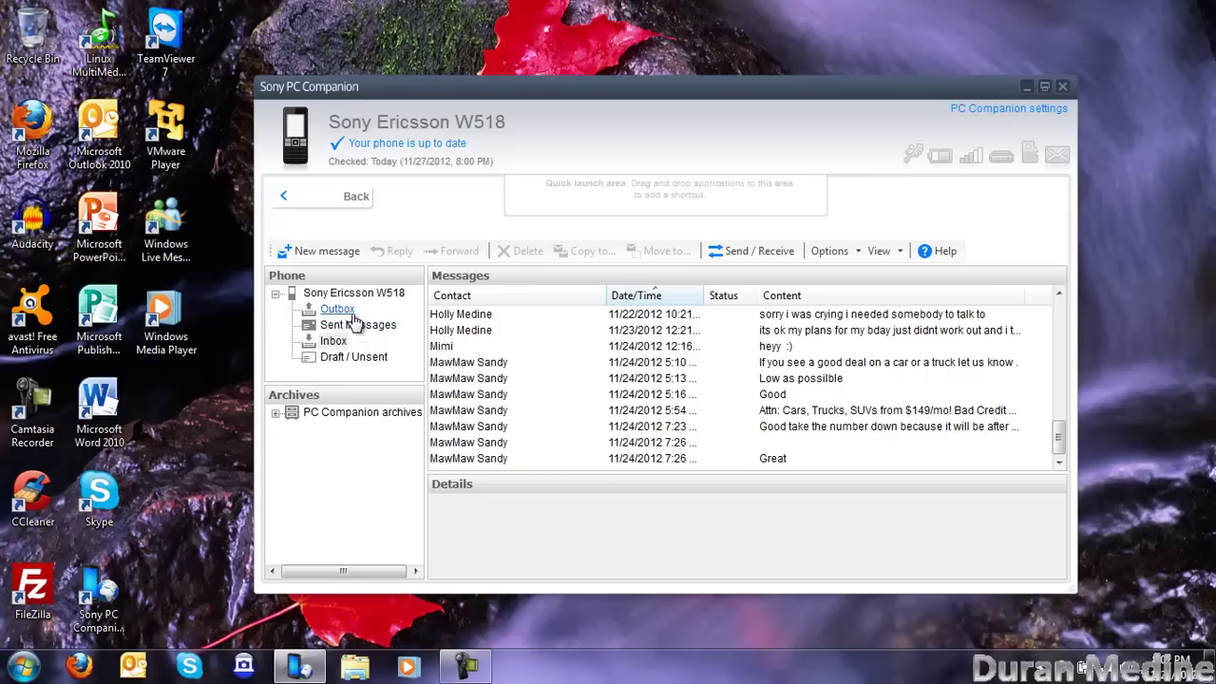
left_click(344, 310)
left_click(333, 341)
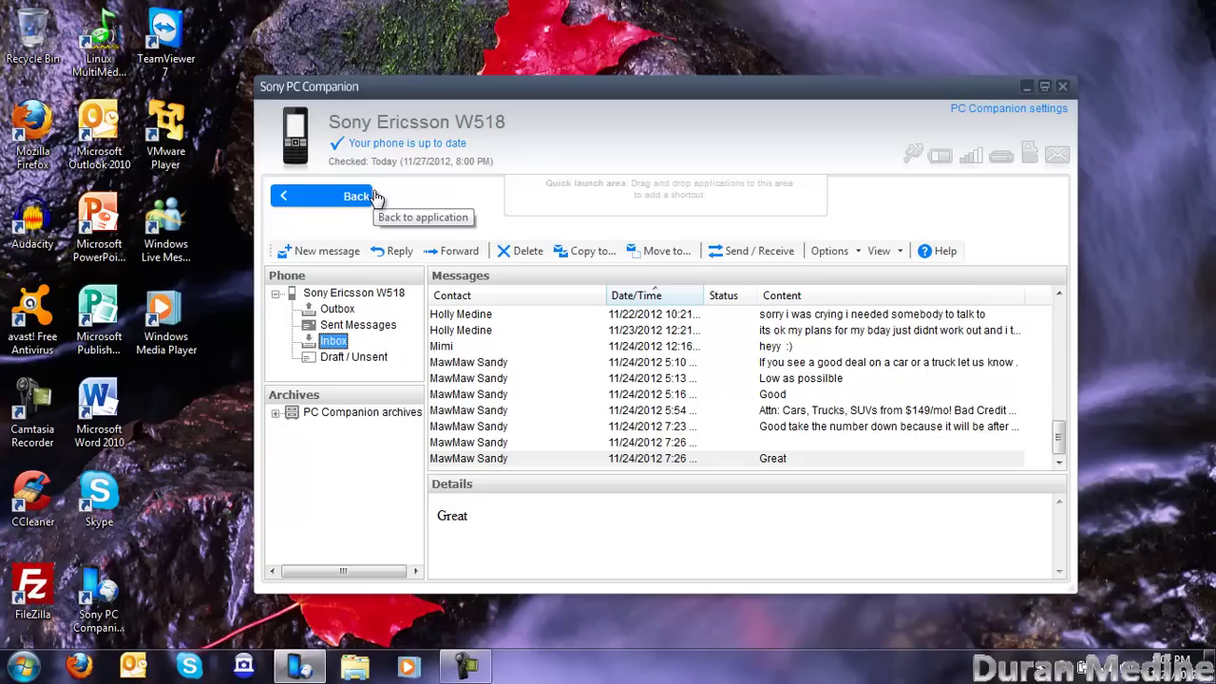
left_click(375, 196)
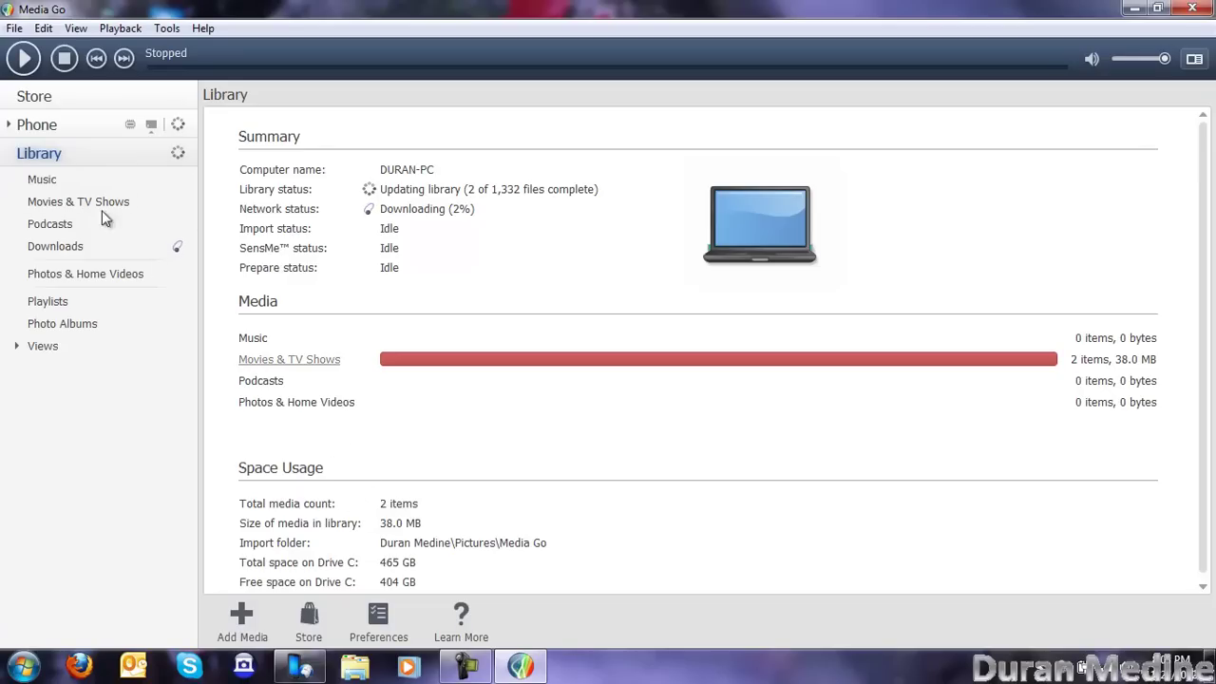
left_click(76, 181)
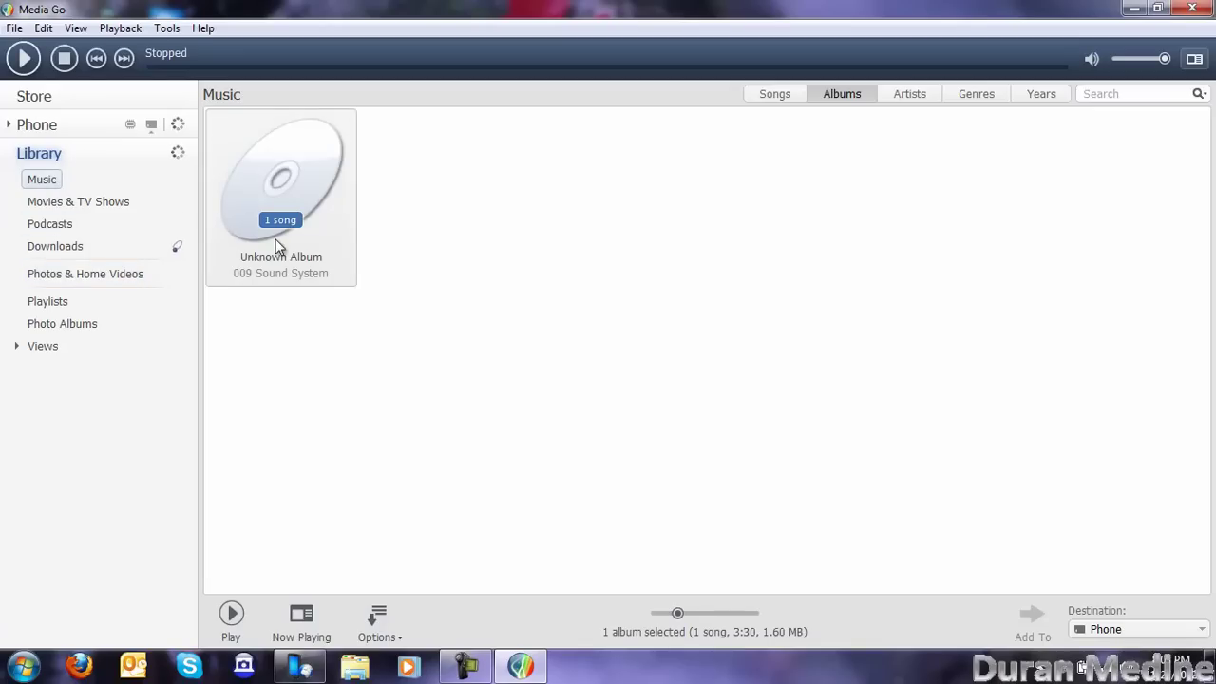
left_click(84, 250)
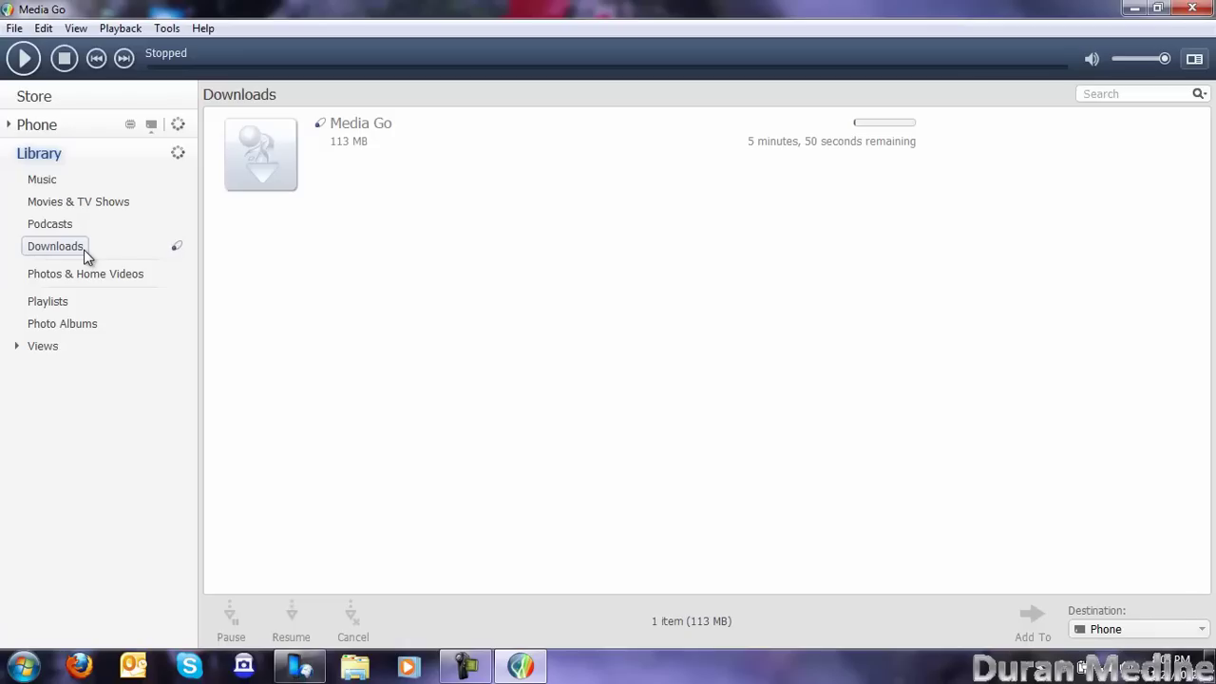
left_click(70, 225)
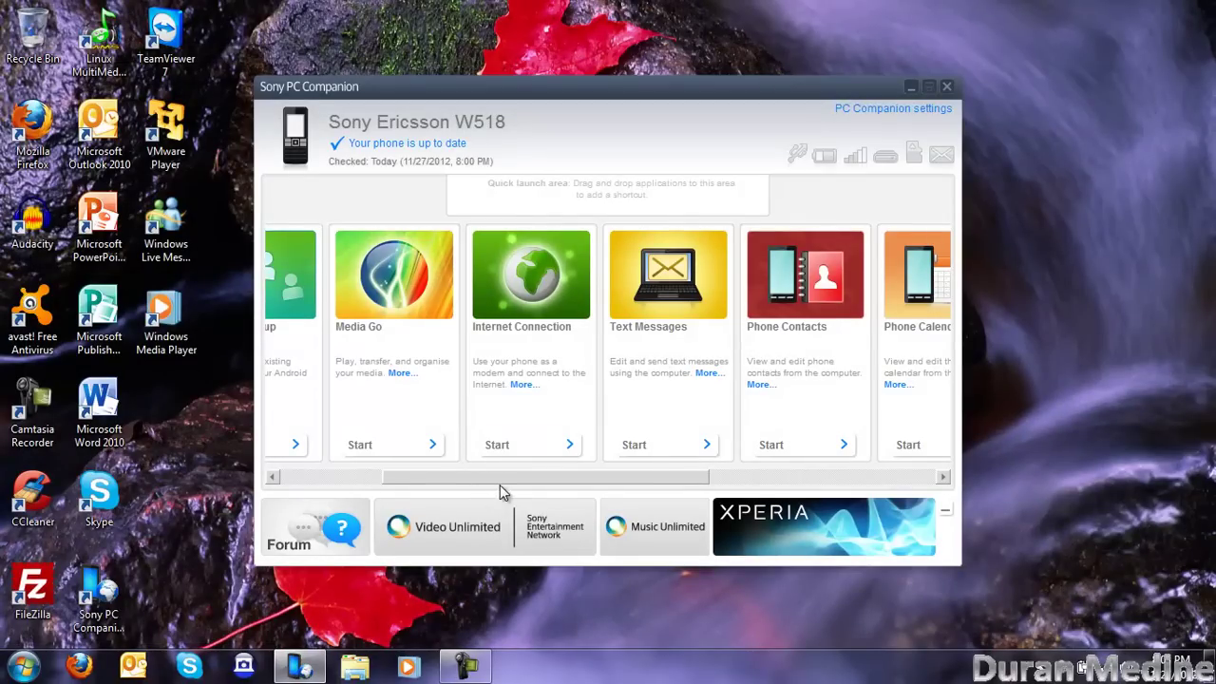
Read the Support Zone description, then launch Support Zone to install its component
left_click_drag(497, 481, 394, 488)
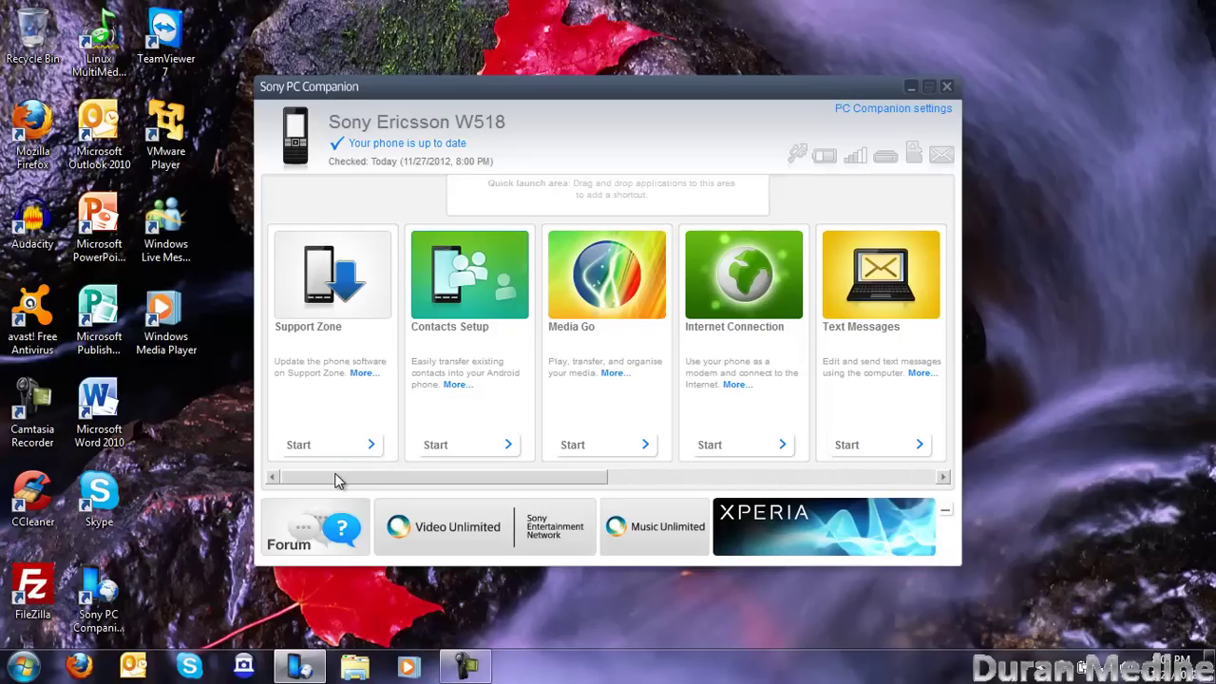
left_click(368, 374)
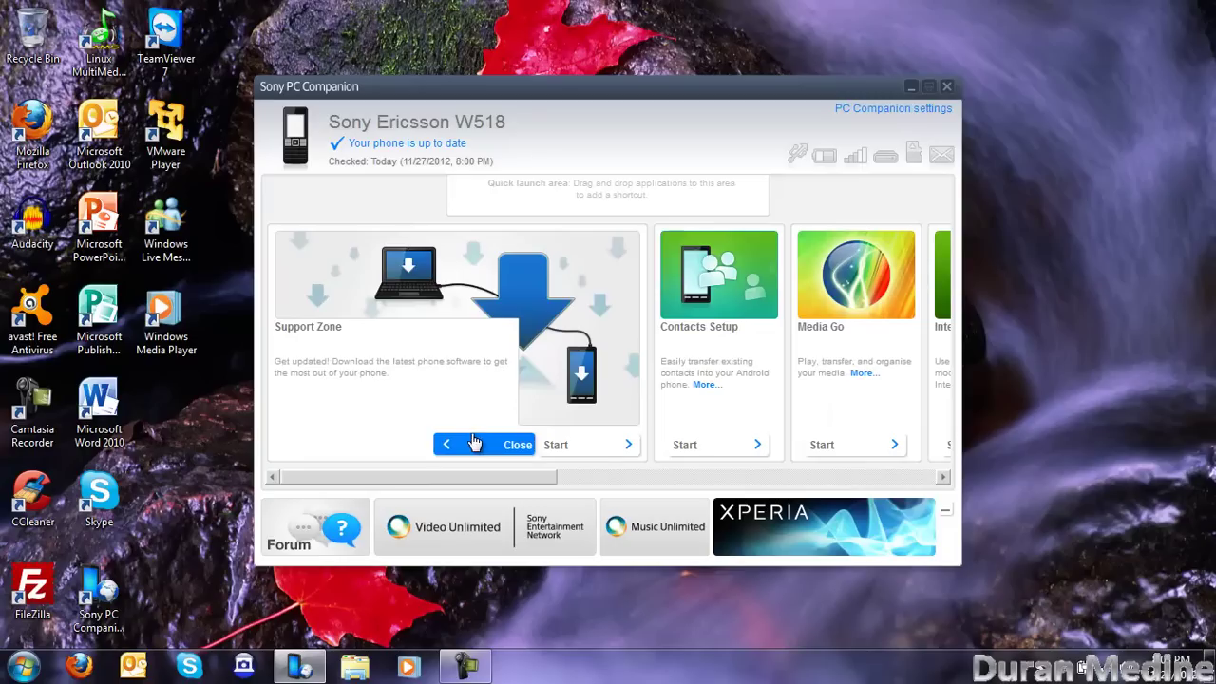
left_click(430, 447)
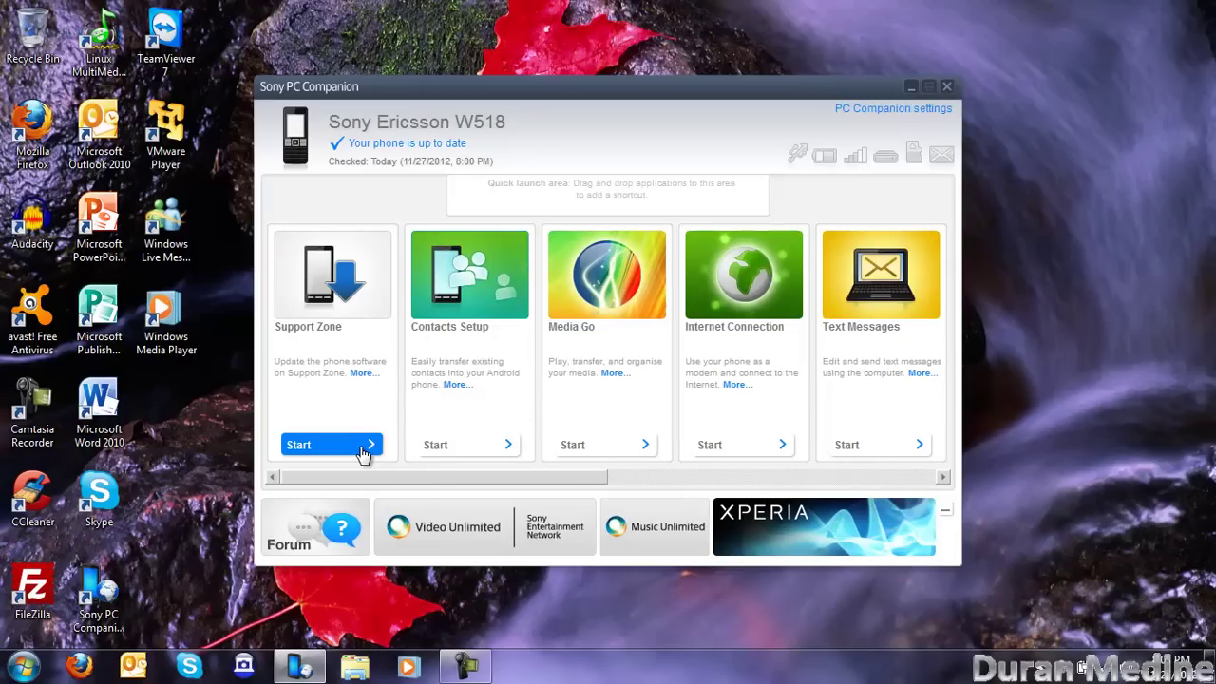
left_click(364, 453)
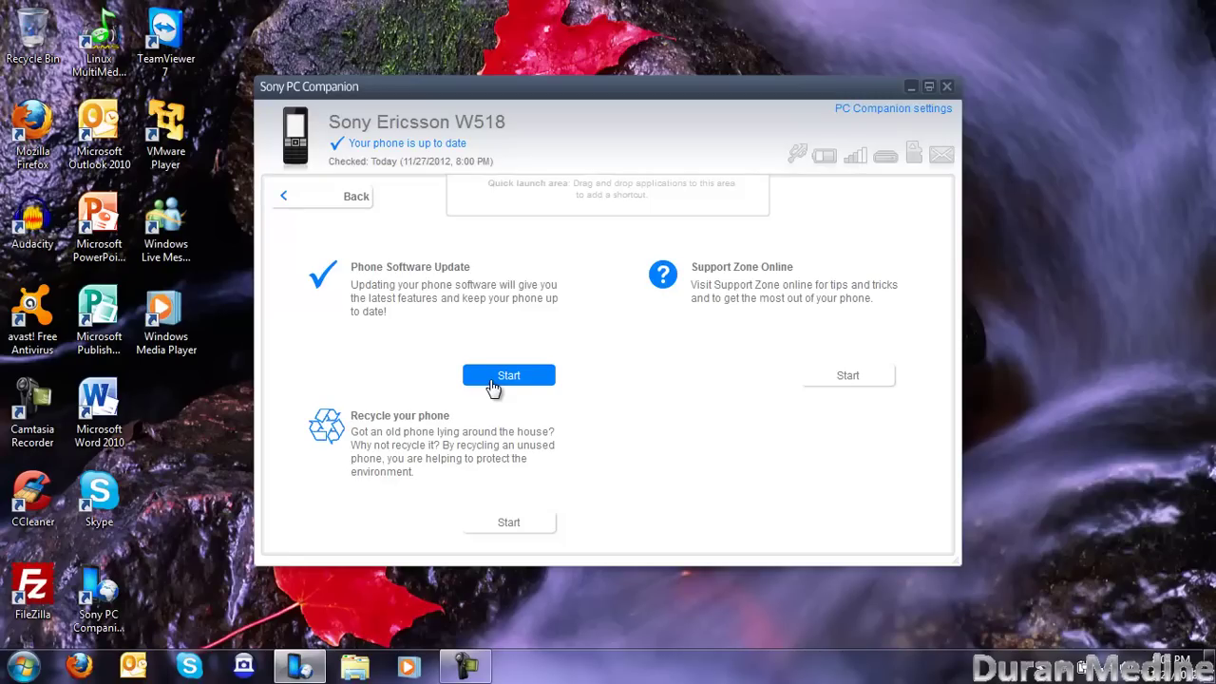
Leave Support Zone and scroll the home tiles right to Phone Contacts through File Manager
left_click(341, 197)
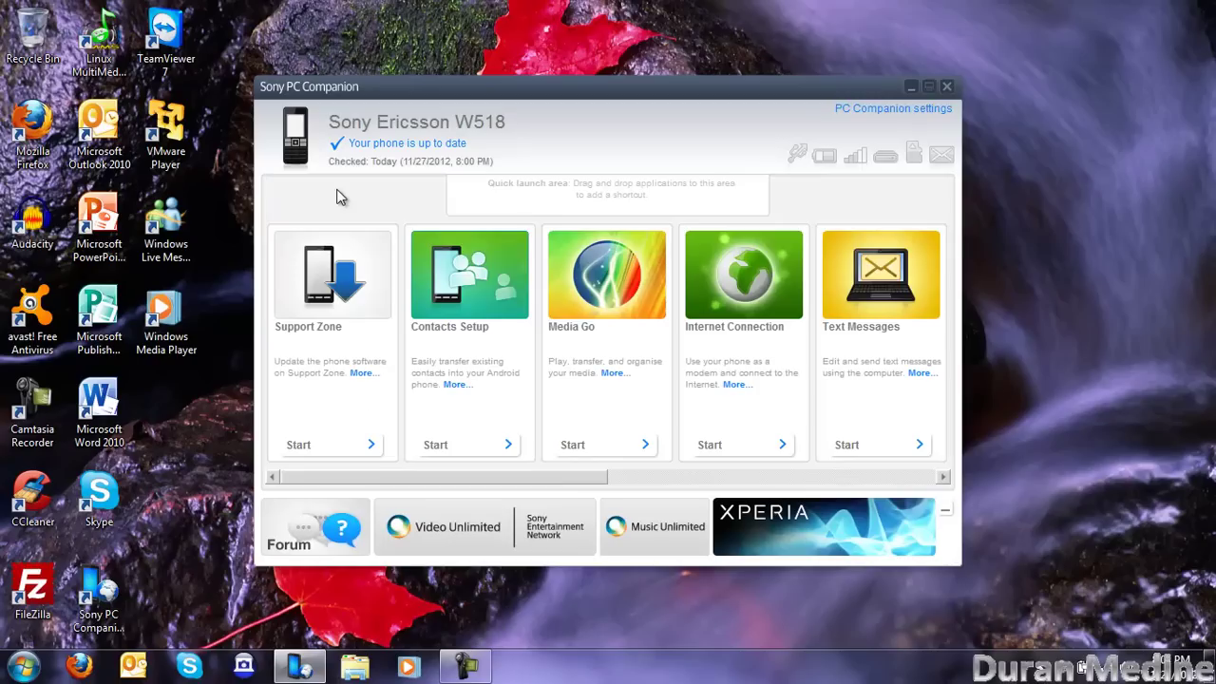
mouse_move(557, 477)
left_mouse_down()
mouse_move(668, 482)
mouse_move(806, 511)
mouse_move(867, 478)
left_mouse_up()
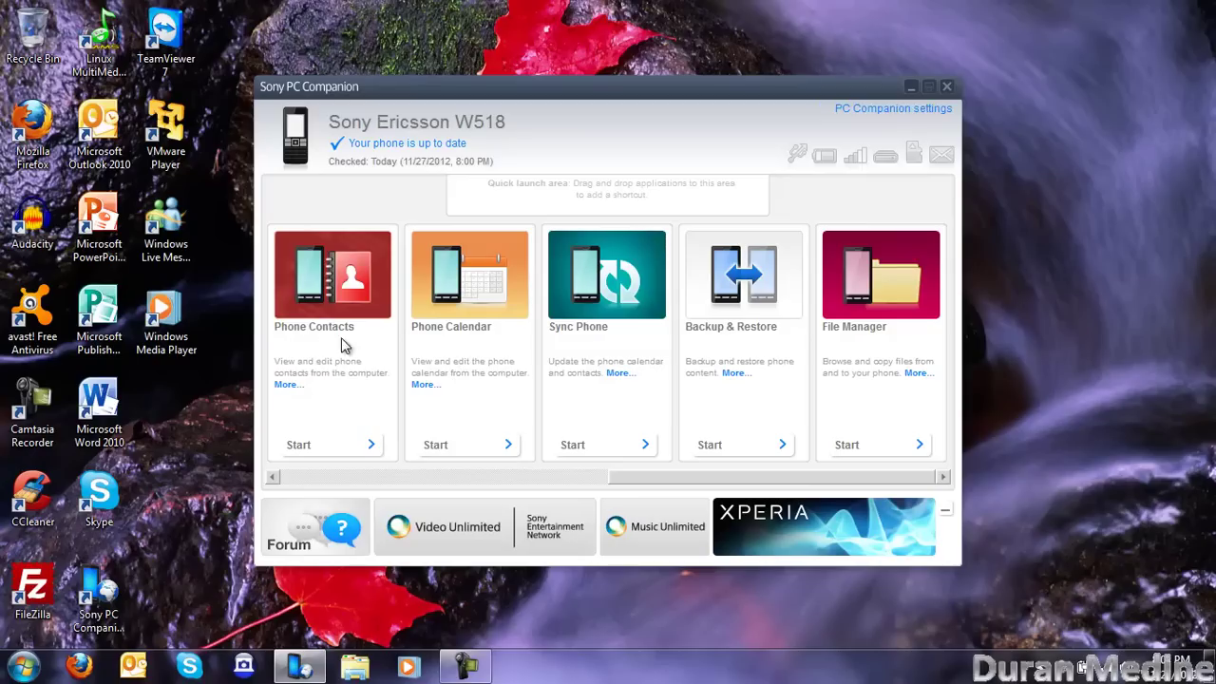
left_click(356, 442)
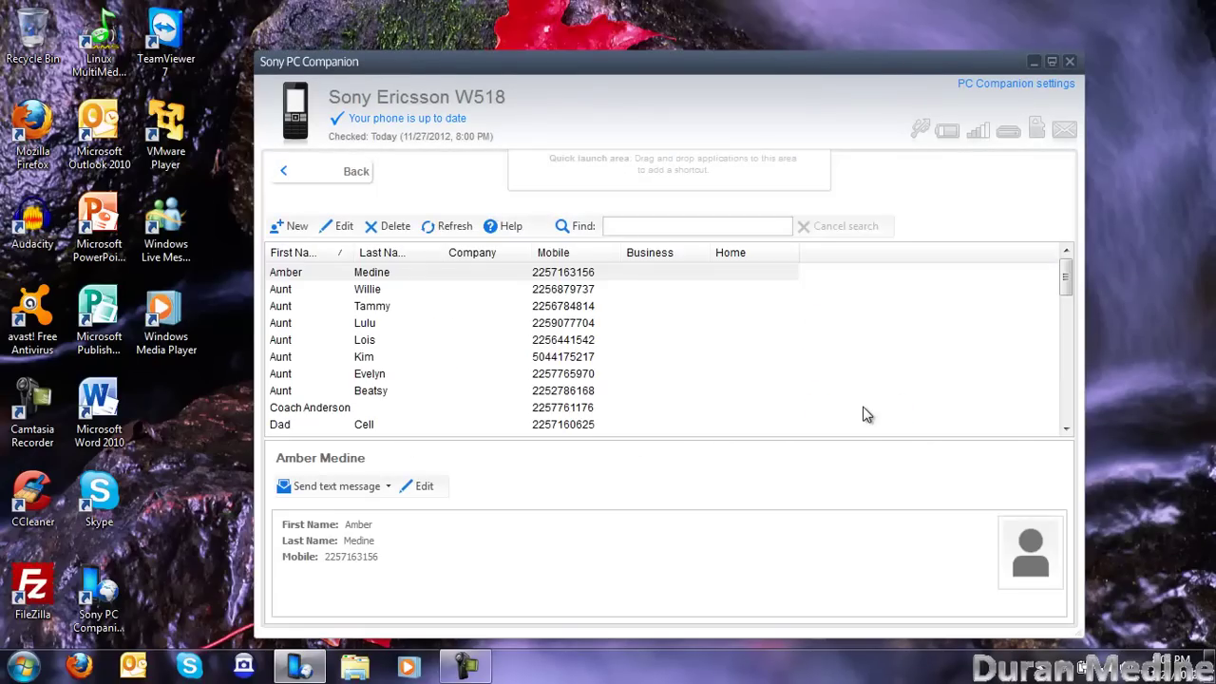
left_click(367, 178)
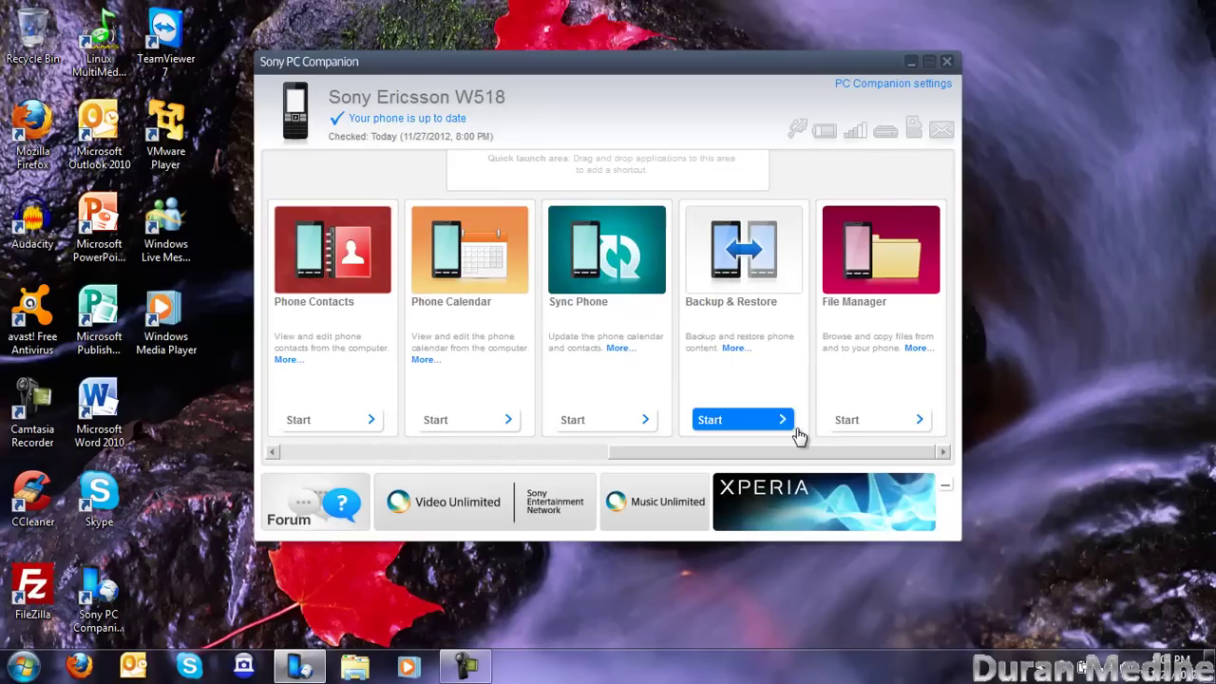
Minimize PC Companion and open the Computer view from the Start menu
left_click(907, 64)
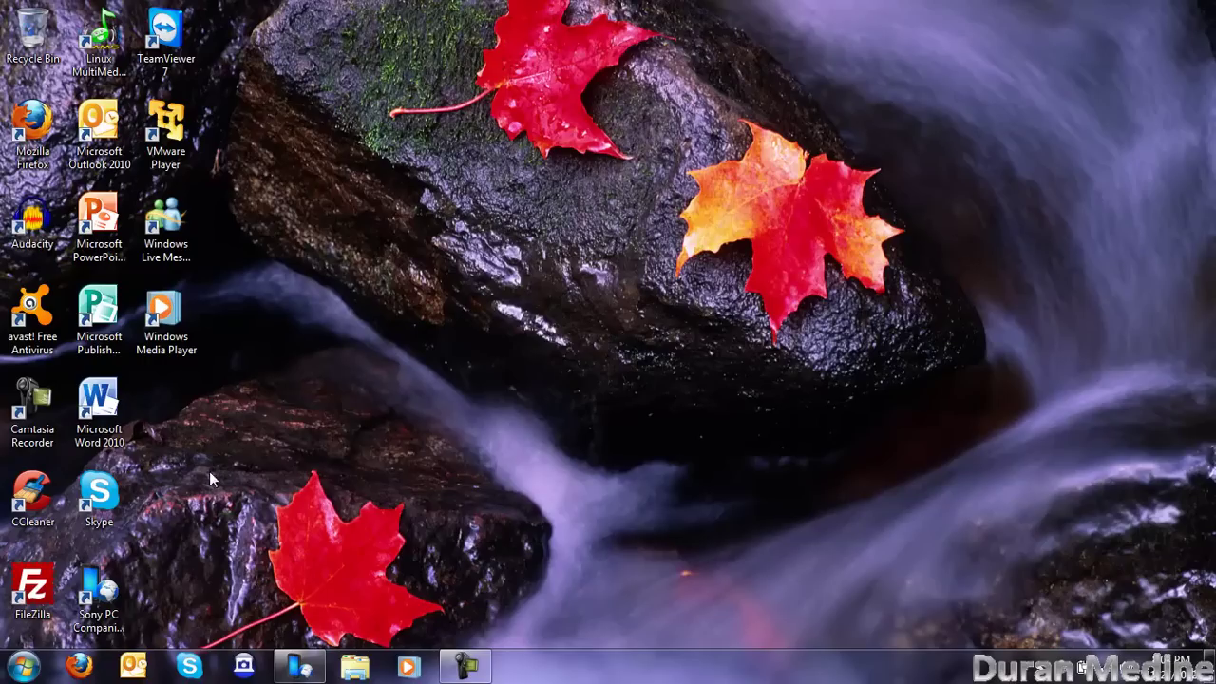
left_click(23, 667)
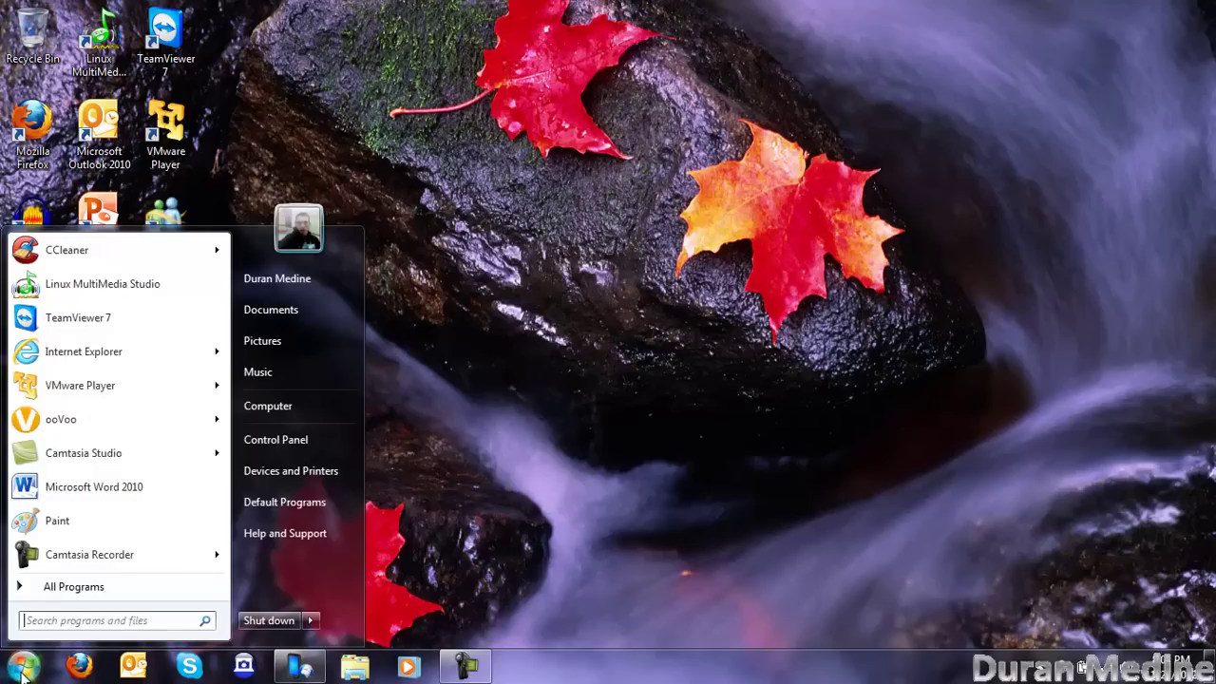
left_click(282, 415)
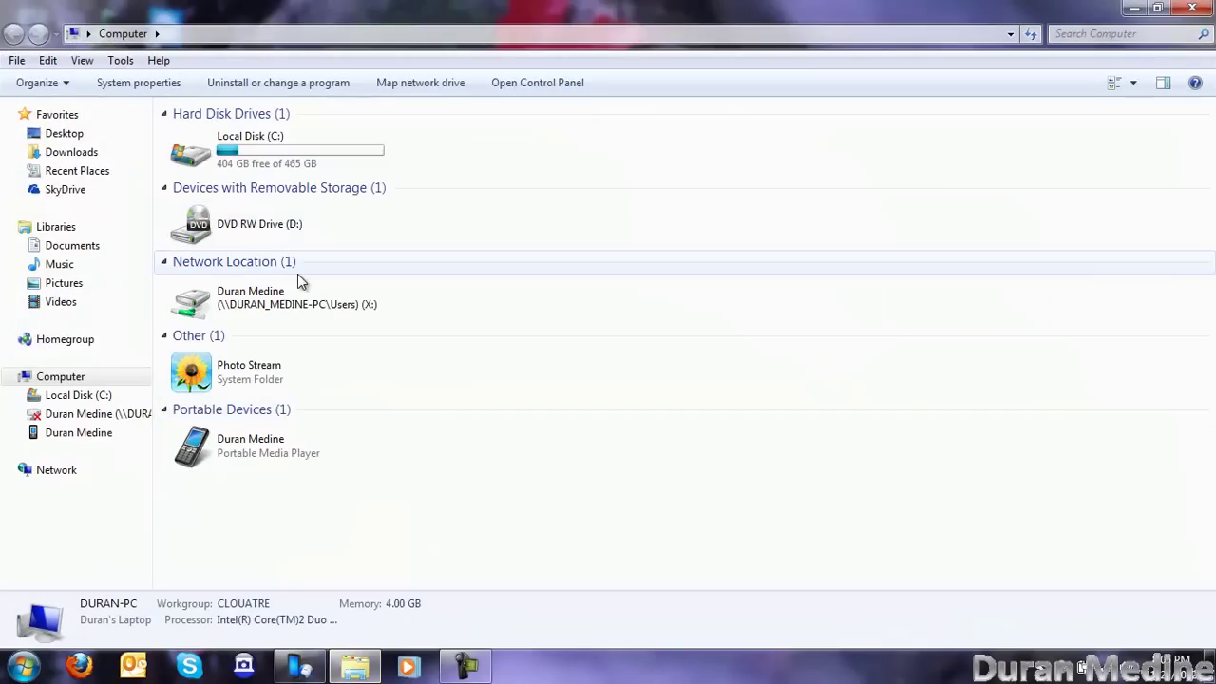
Begin renaming the W518 phone device, then cancel to keep its name
double_click(249, 443)
right_click(249, 443)
left_click(290, 537)
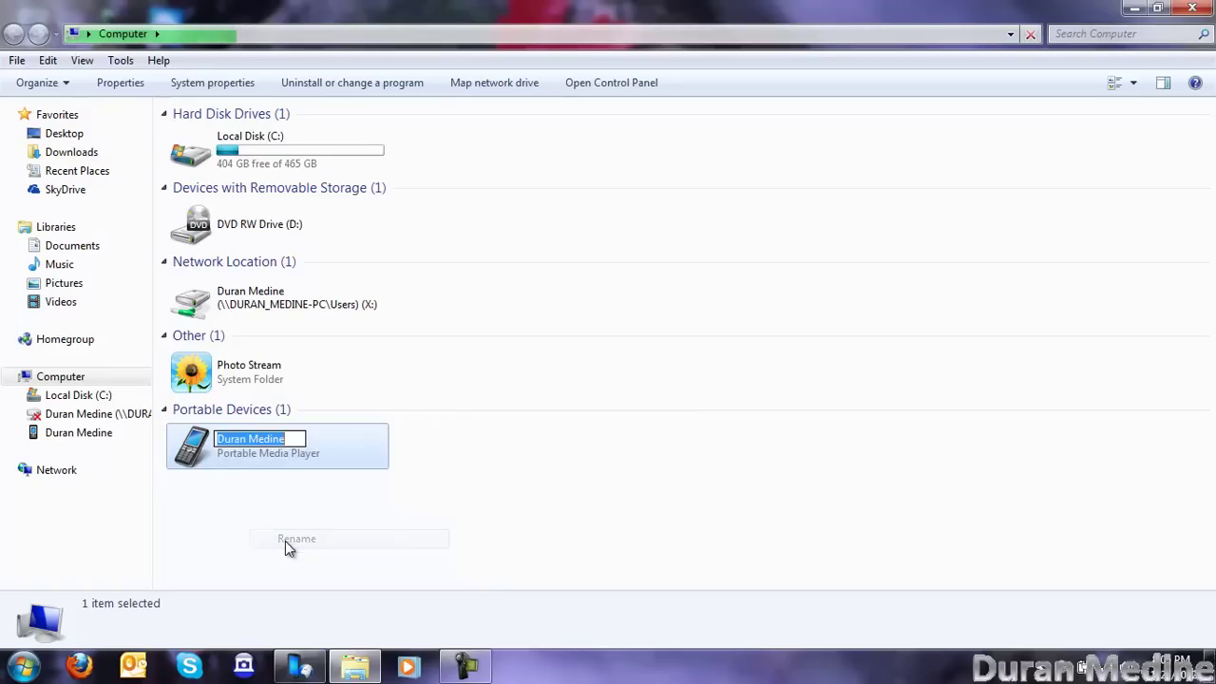
key("Return")
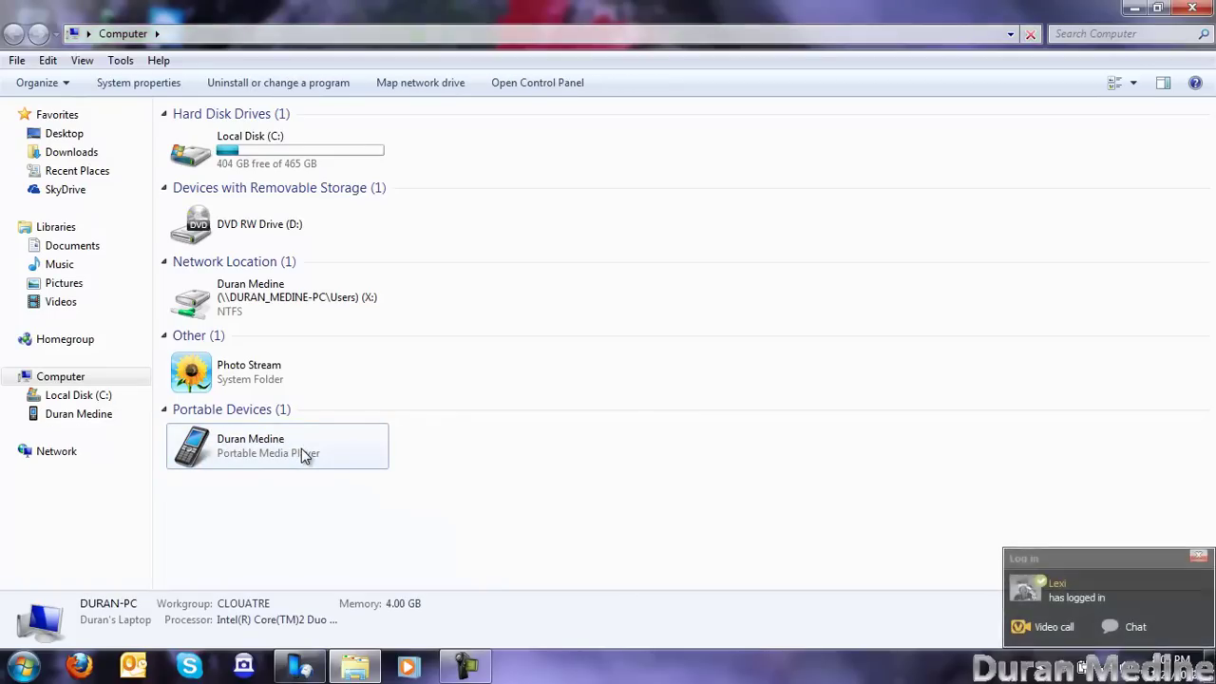
Browse the phone's Memory Stick (TM) storage and open its picture folder
double_click(301, 449)
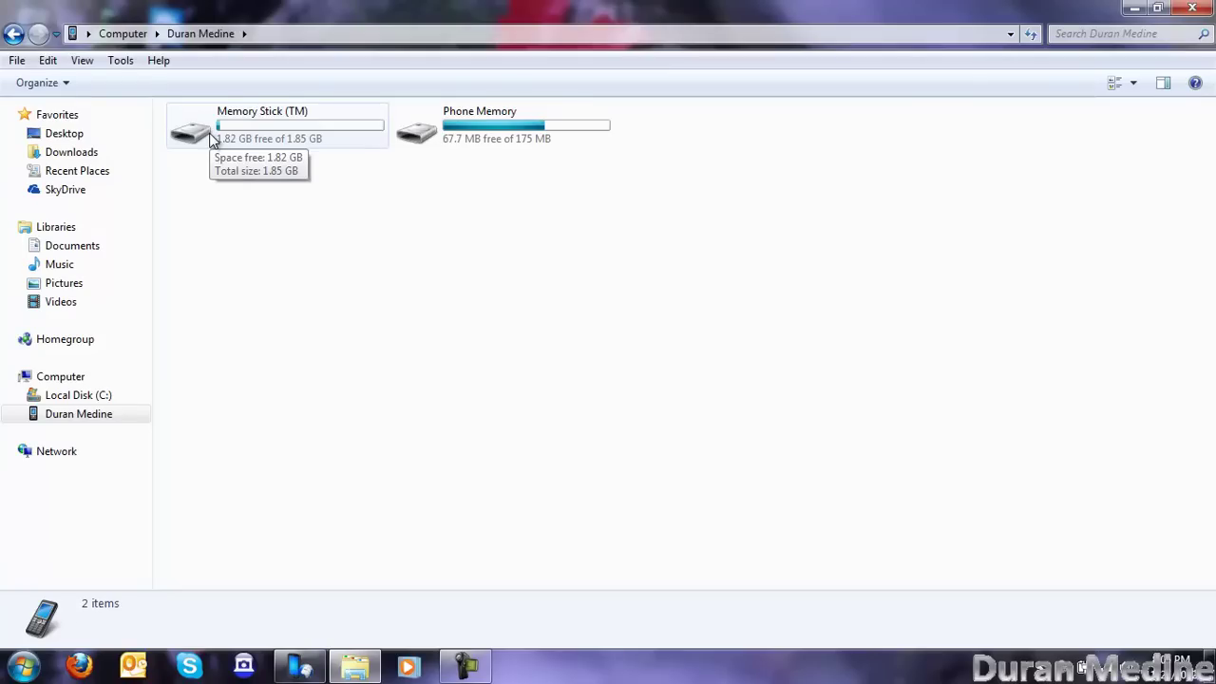
double_click(213, 139)
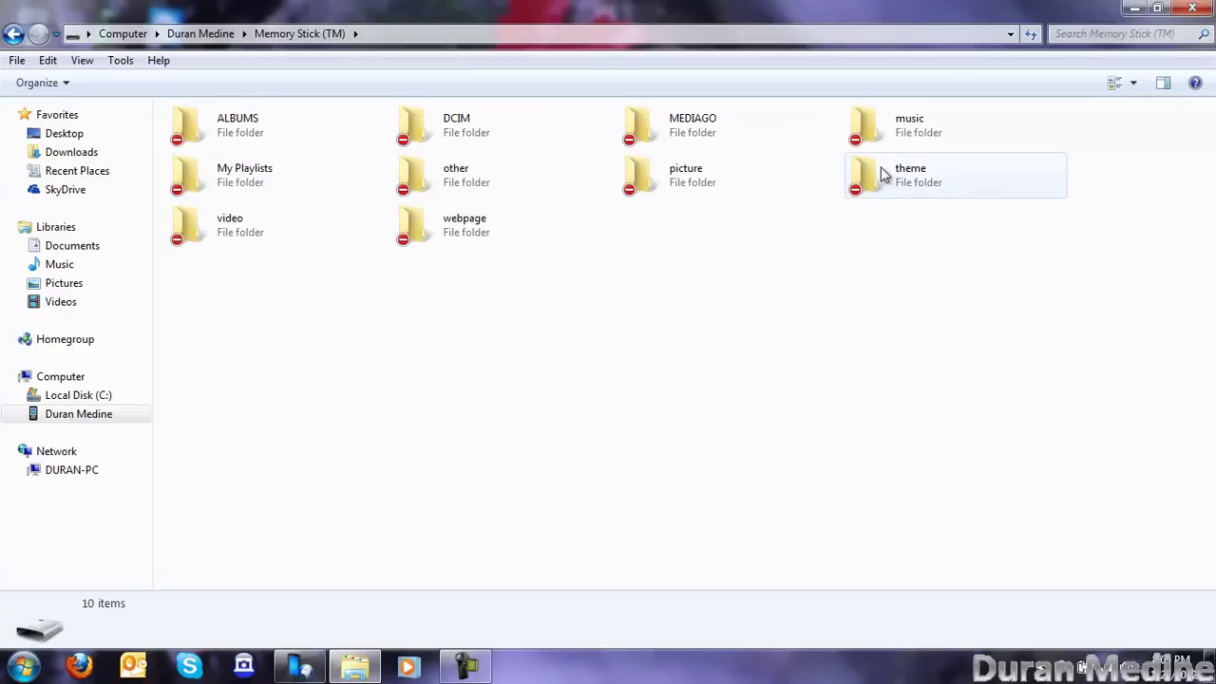
double_click(677, 176)
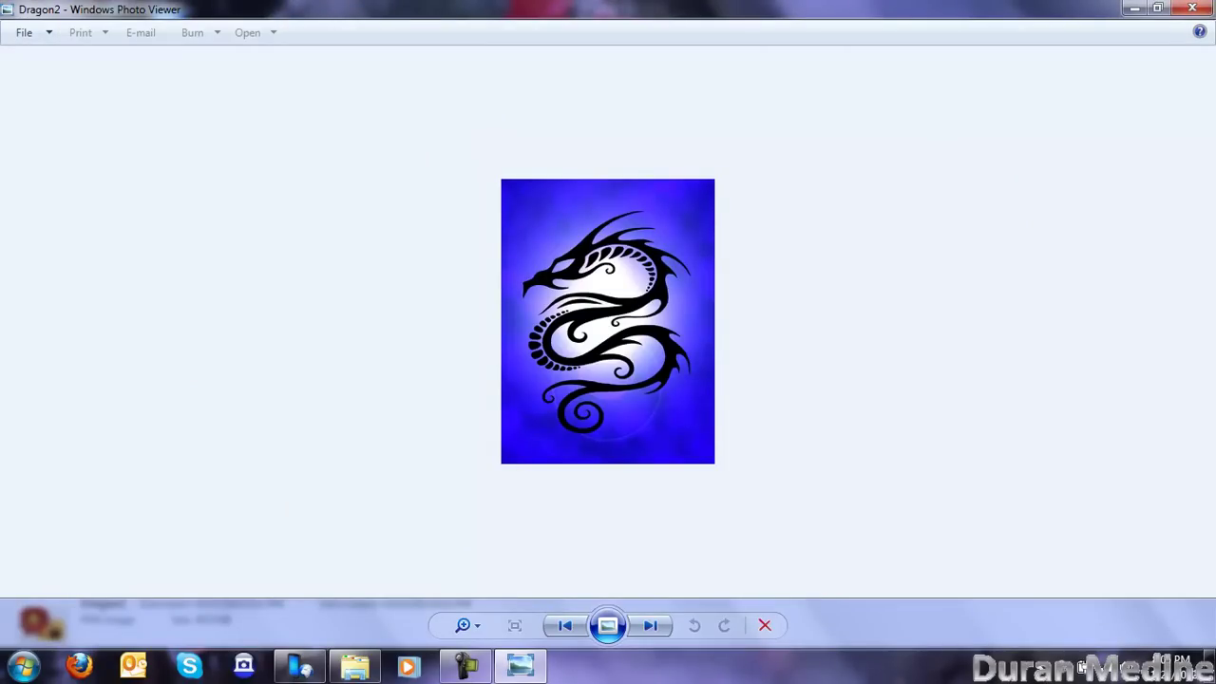
Close the Dragon2 image and return to the Memory Stick (TM) top-level folders
left_click(1192, 8)
left_click(298, 34)
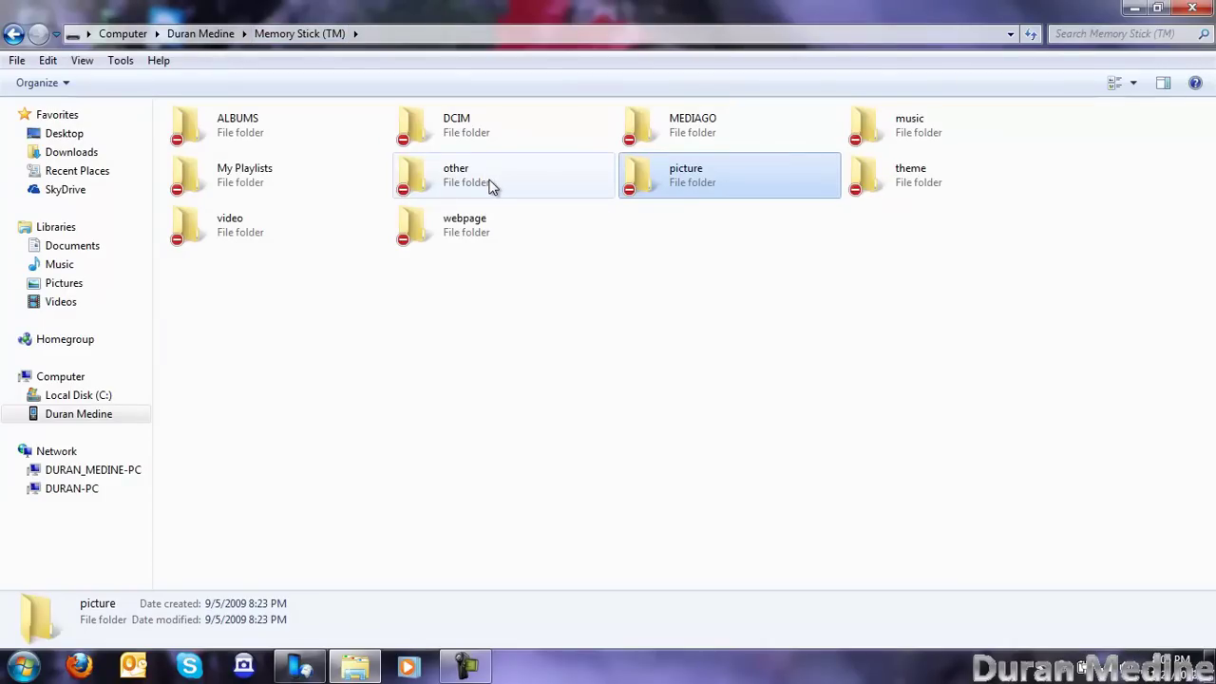
Close Explorer, return to PC Companion, and scroll the W518 tool tiles left and right
left_click(1210, 13)
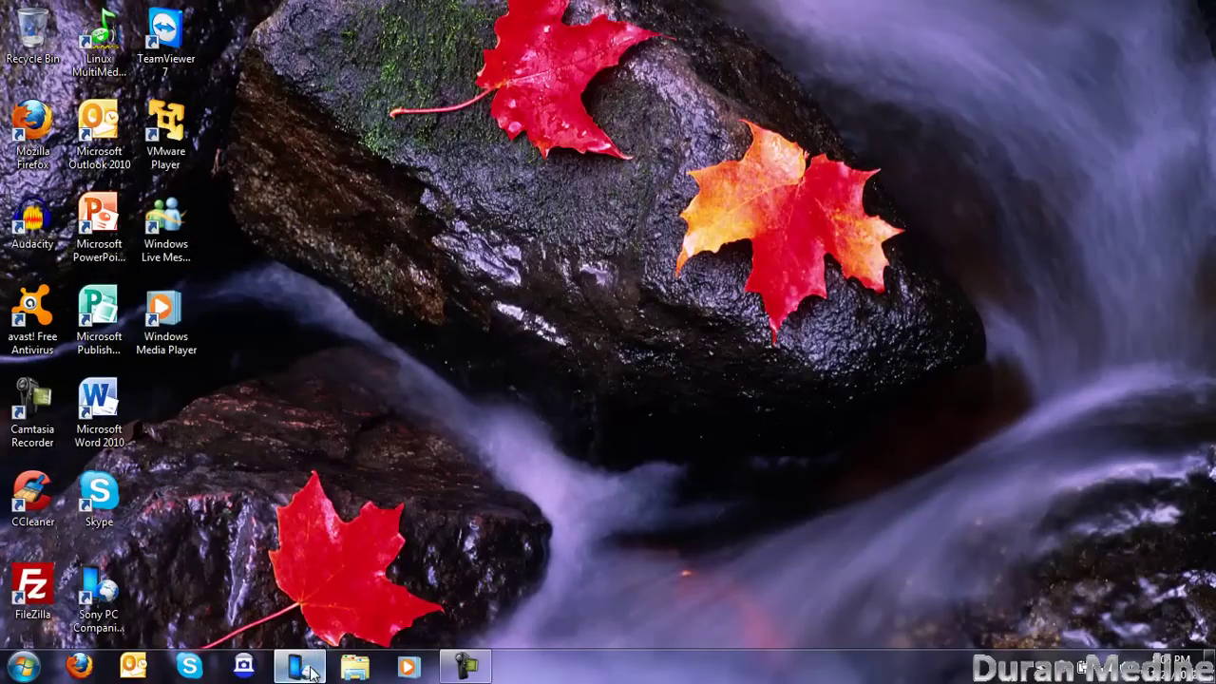
left_click(300, 665)
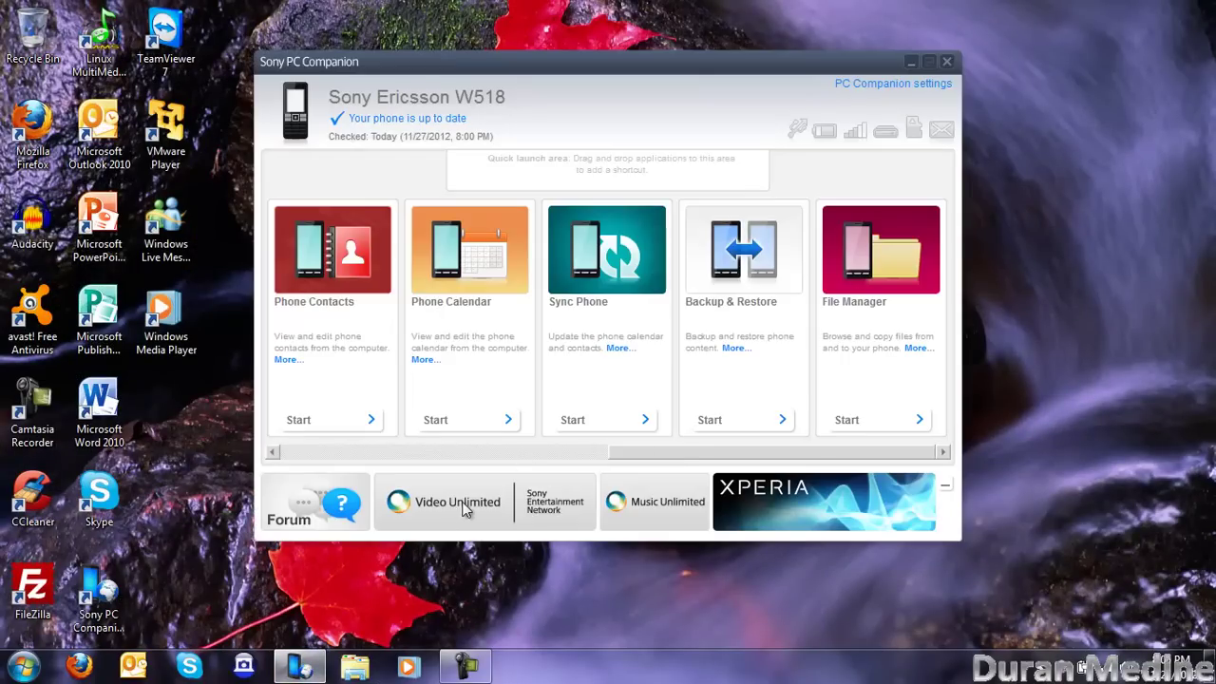
left_click_drag(679, 459, 346, 450)
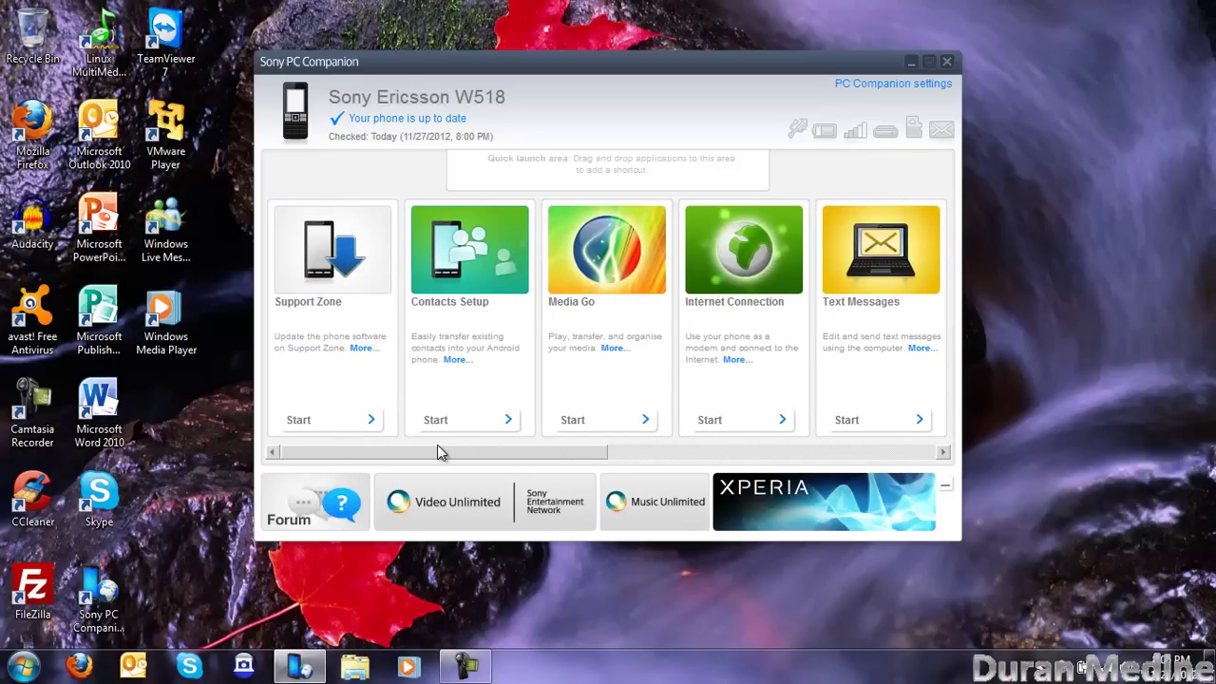
mouse_move(467, 464)
left_mouse_down()
mouse_move(619, 469)
mouse_move(806, 434)
left_mouse_up()
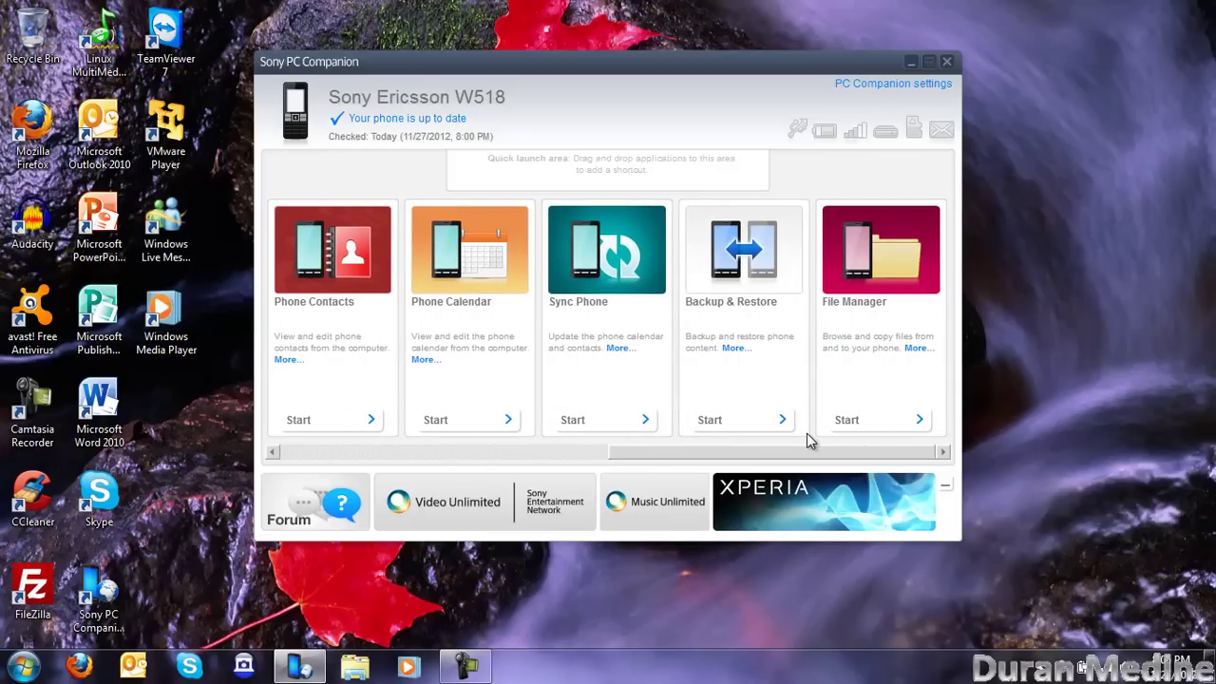